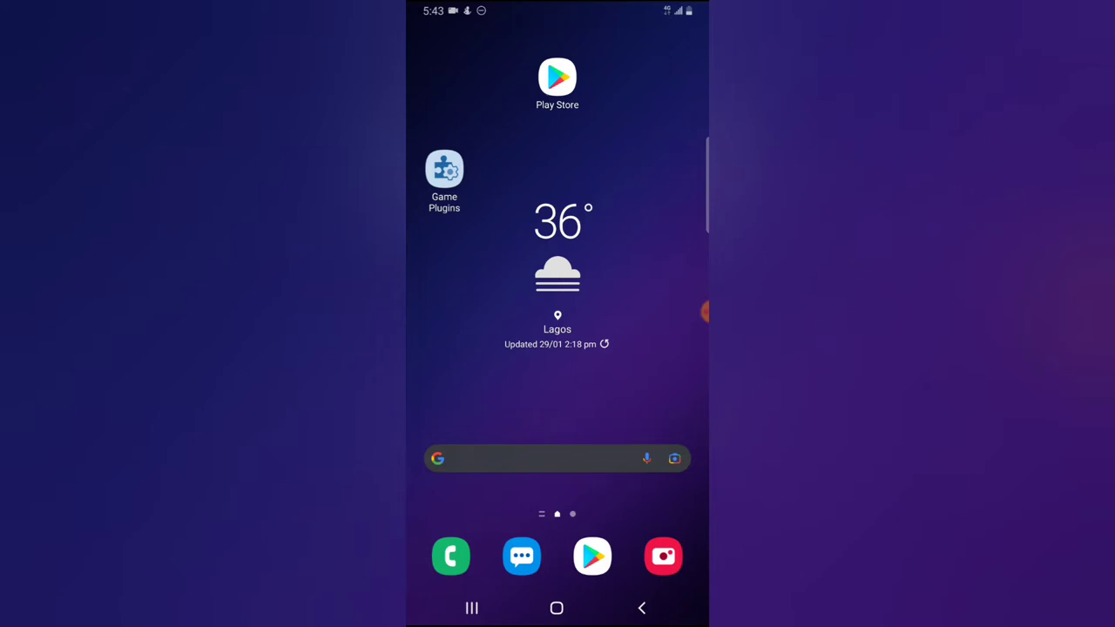
scroll(557, 392, down, 3)
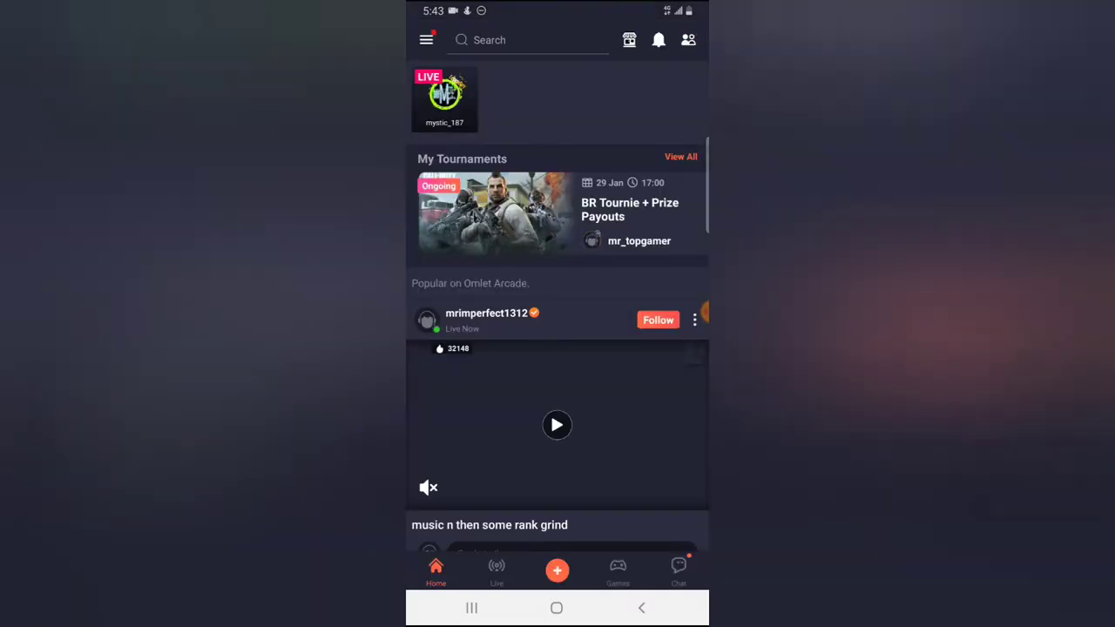
Check the 235-token balance on the Buy Tokens page, then reopen the side menu.
click(427, 39)
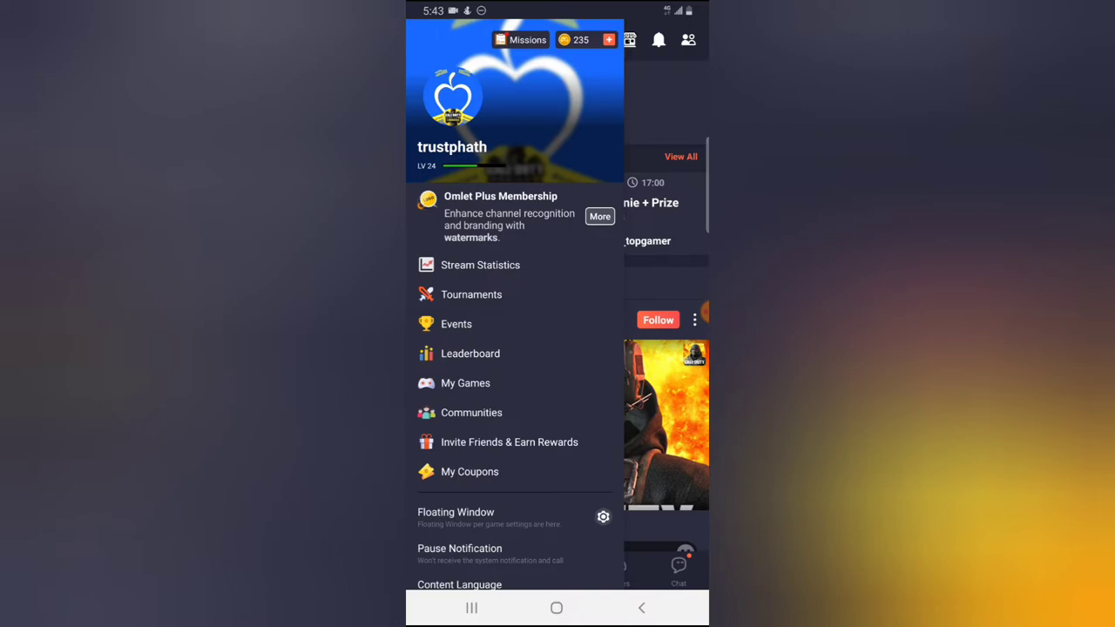
click(608, 39)
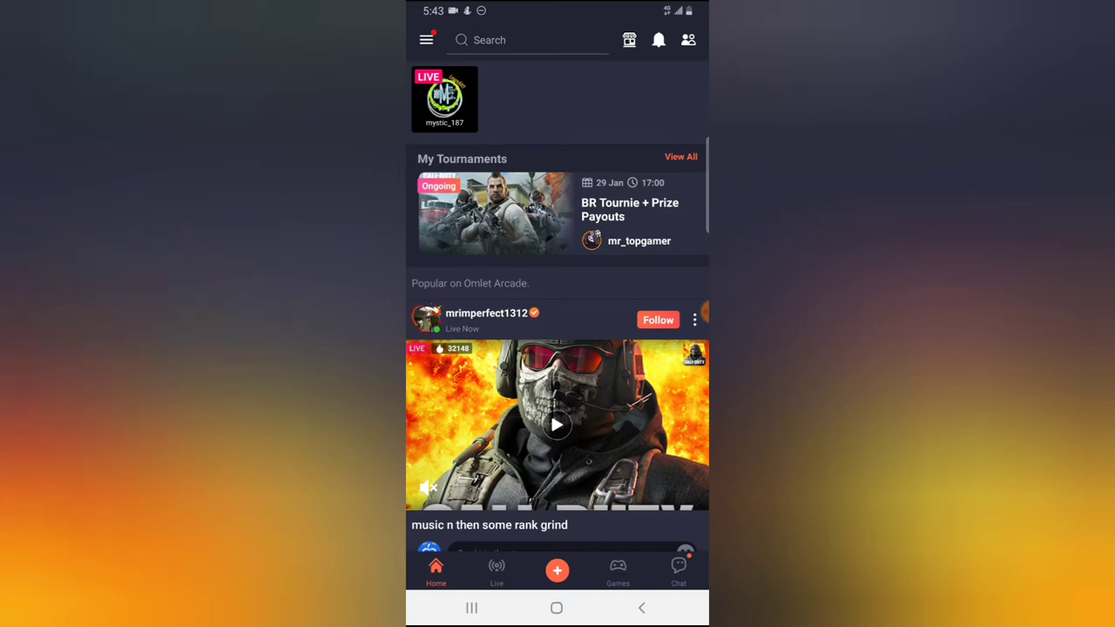
click(426, 39)
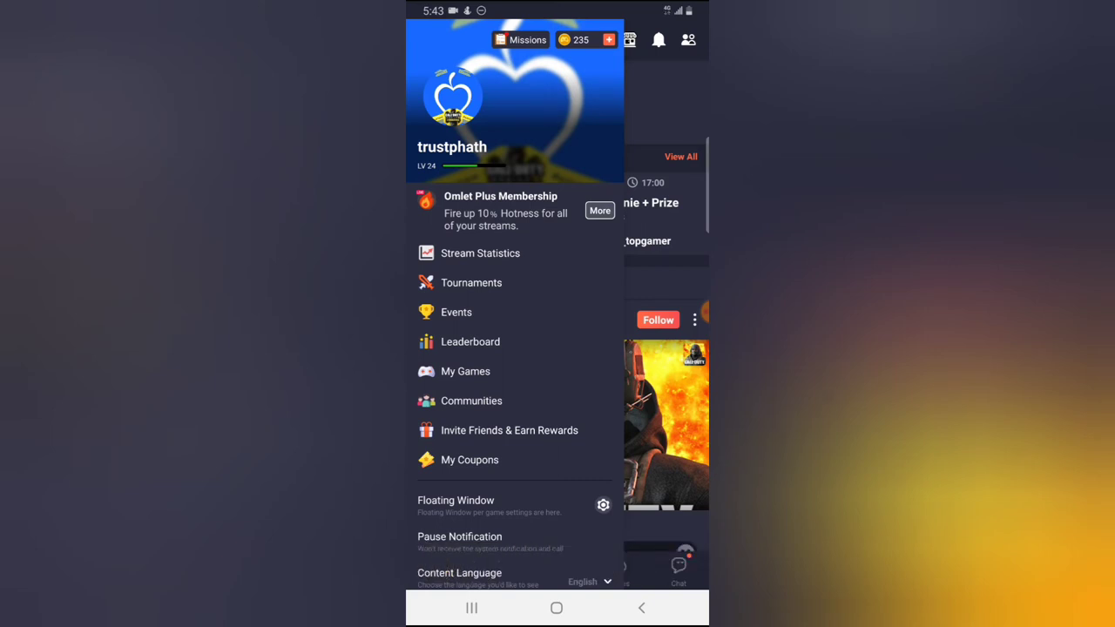
Open My Wallet's 235-token page from a prize notification in the notifications list.
key(Escape)
click(658, 40)
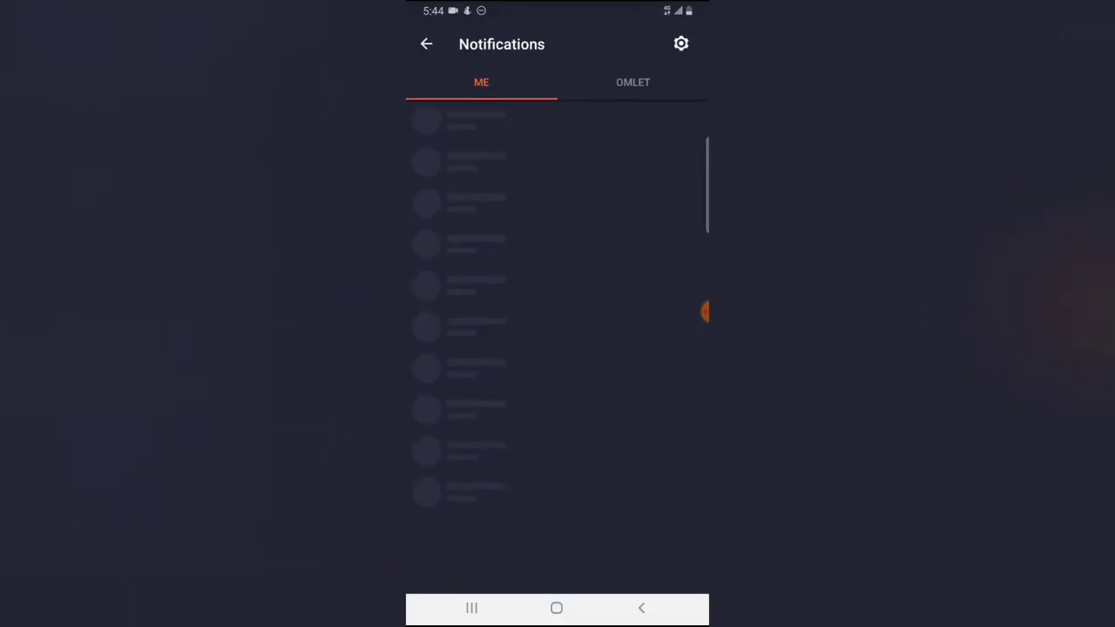
scroll(558, 349, down, 2)
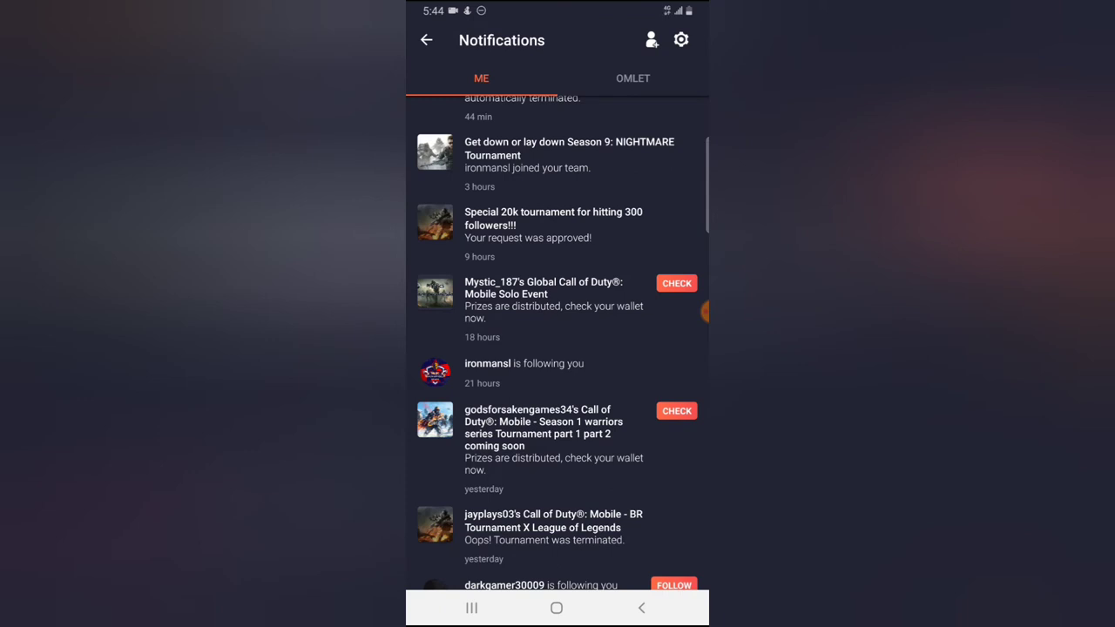
click(677, 283)
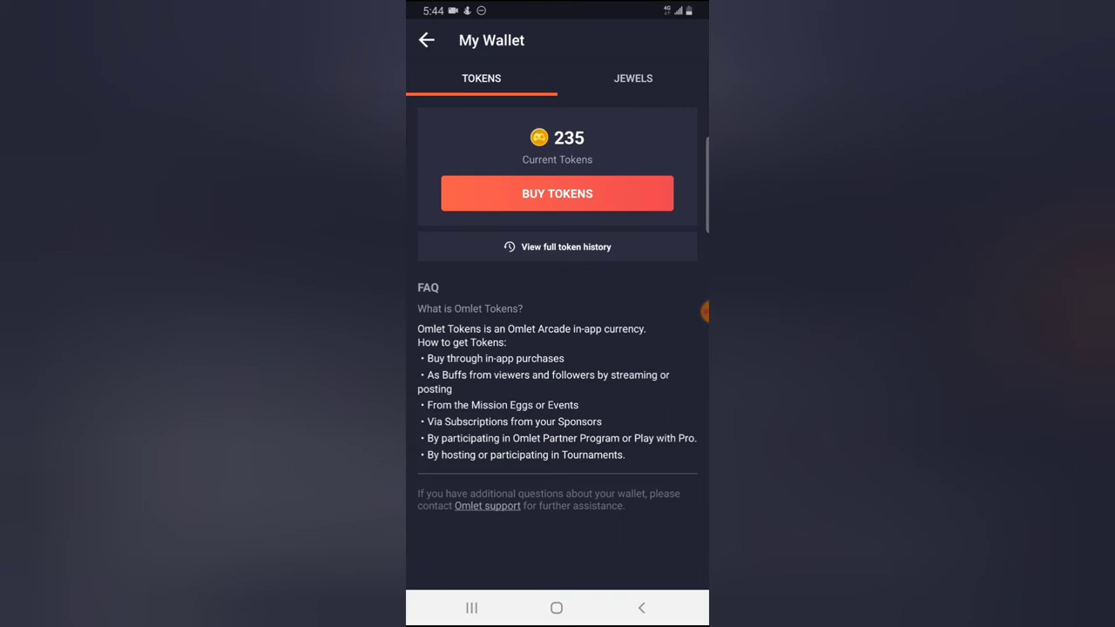
Compare the PURCHASE participation fees (100, 1, 1) with RECEIVED prize and mission tokens.
click(557, 247)
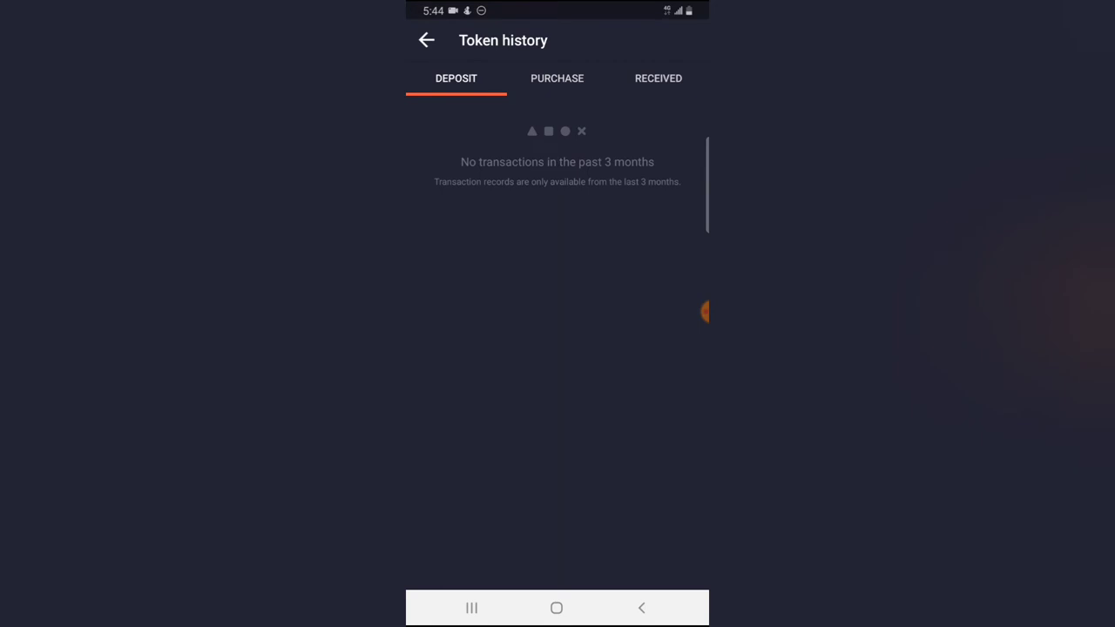
click(557, 78)
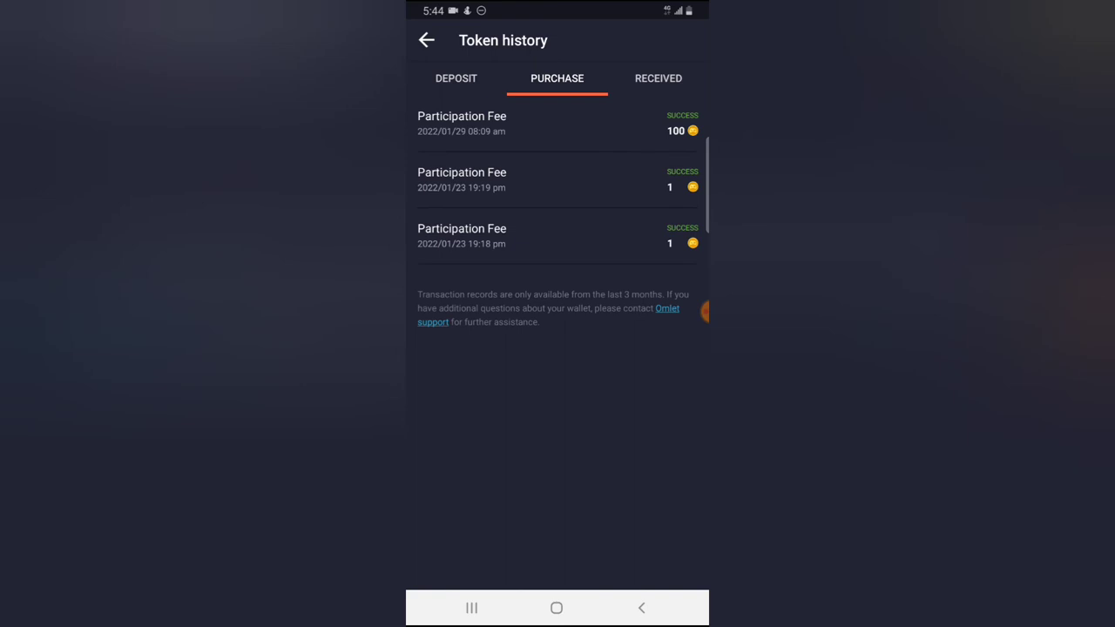
click(658, 77)
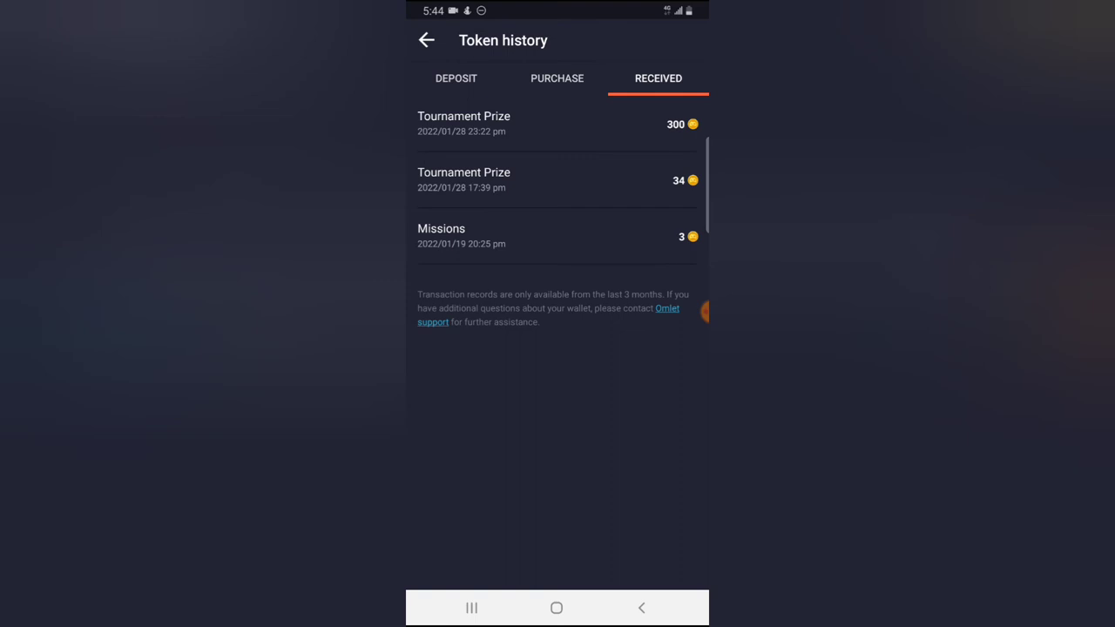
click(556, 78)
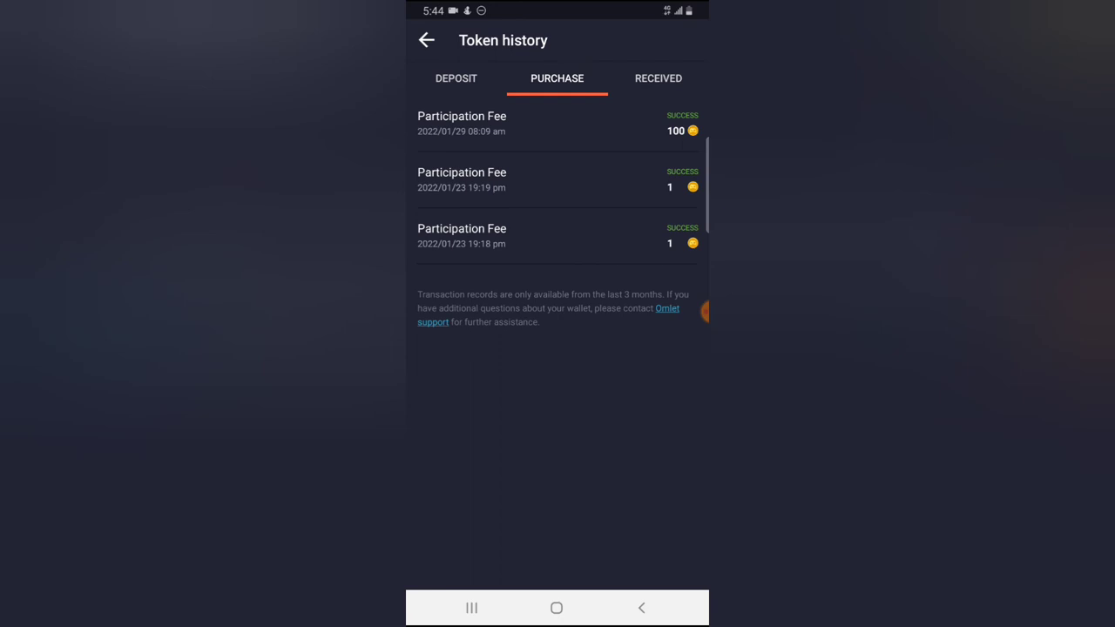
Back out to the home feed, reviewing the 235-token wallet once more on the way.
click(426, 40)
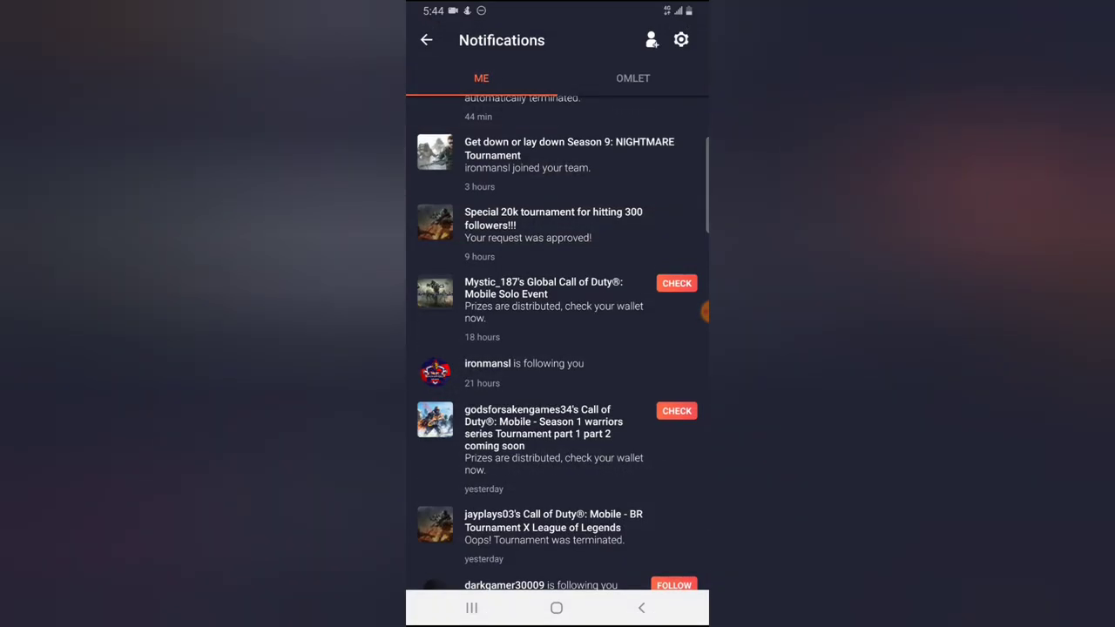
click(677, 283)
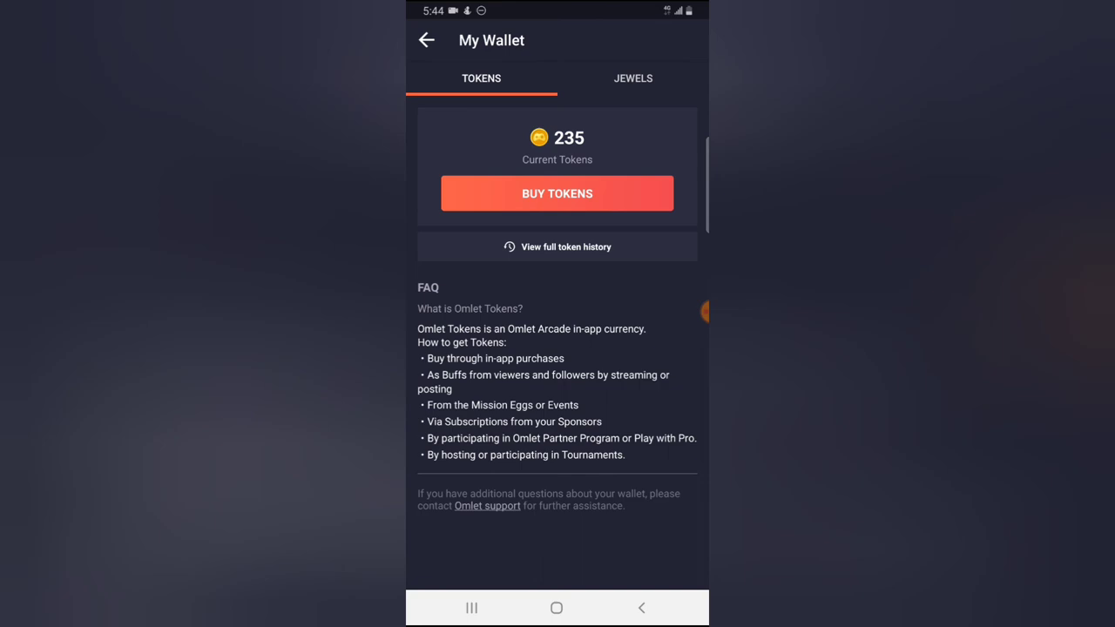
click(641, 608)
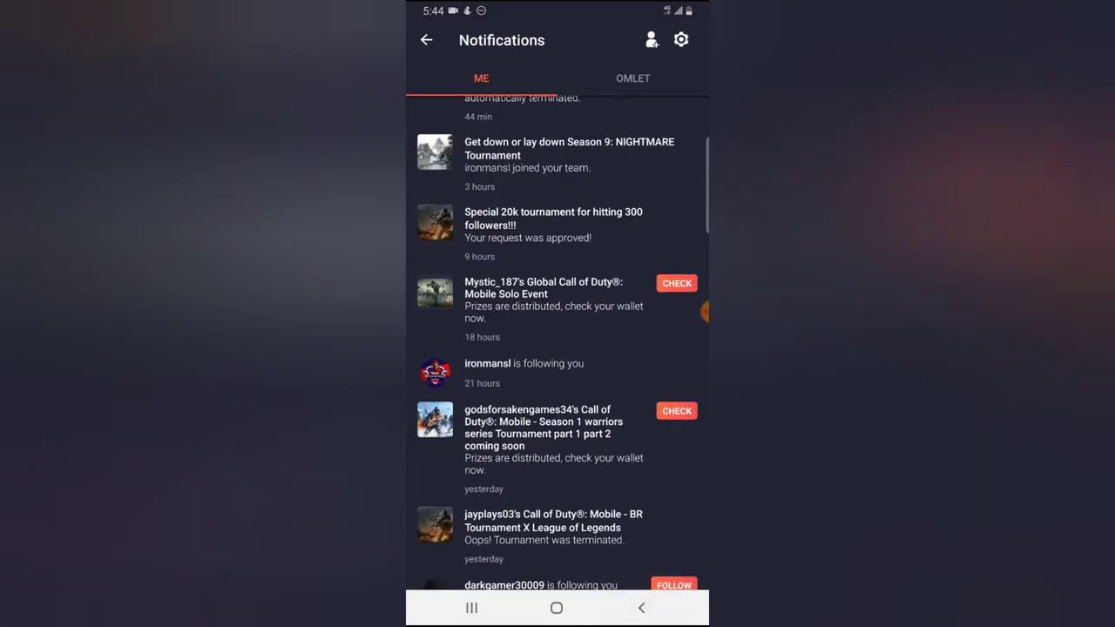
click(426, 40)
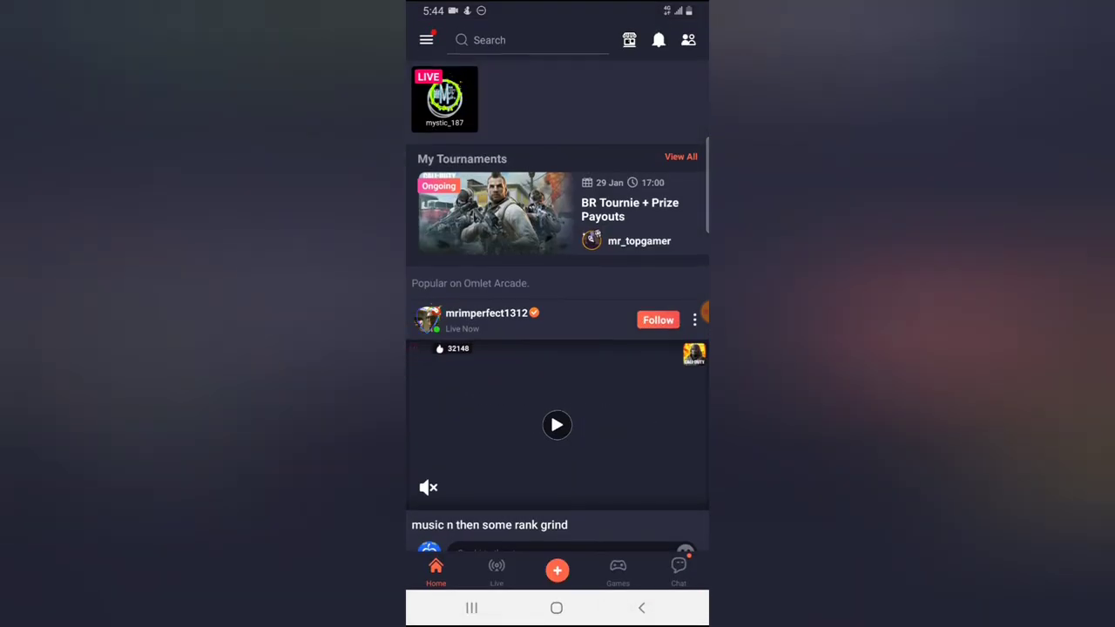